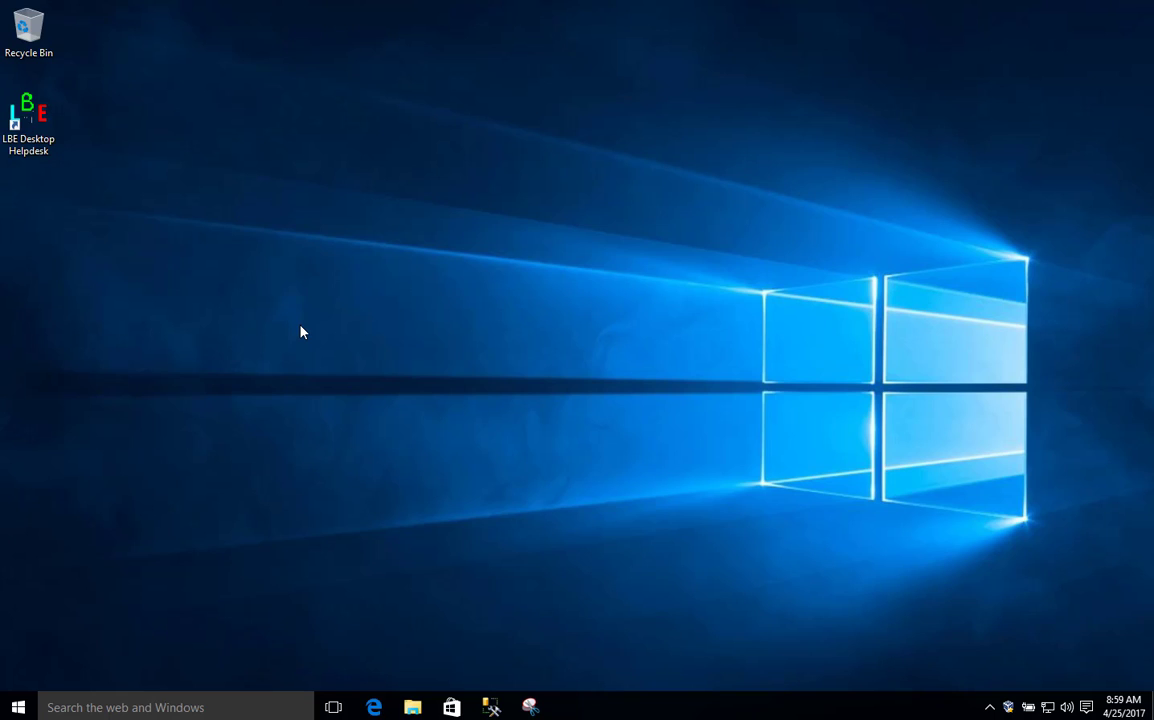
Open ODBC Data Sources from the Windows Administrative Tools folder in the list of all apps
{"action": "left_click", "coordinate": [22, 707]}
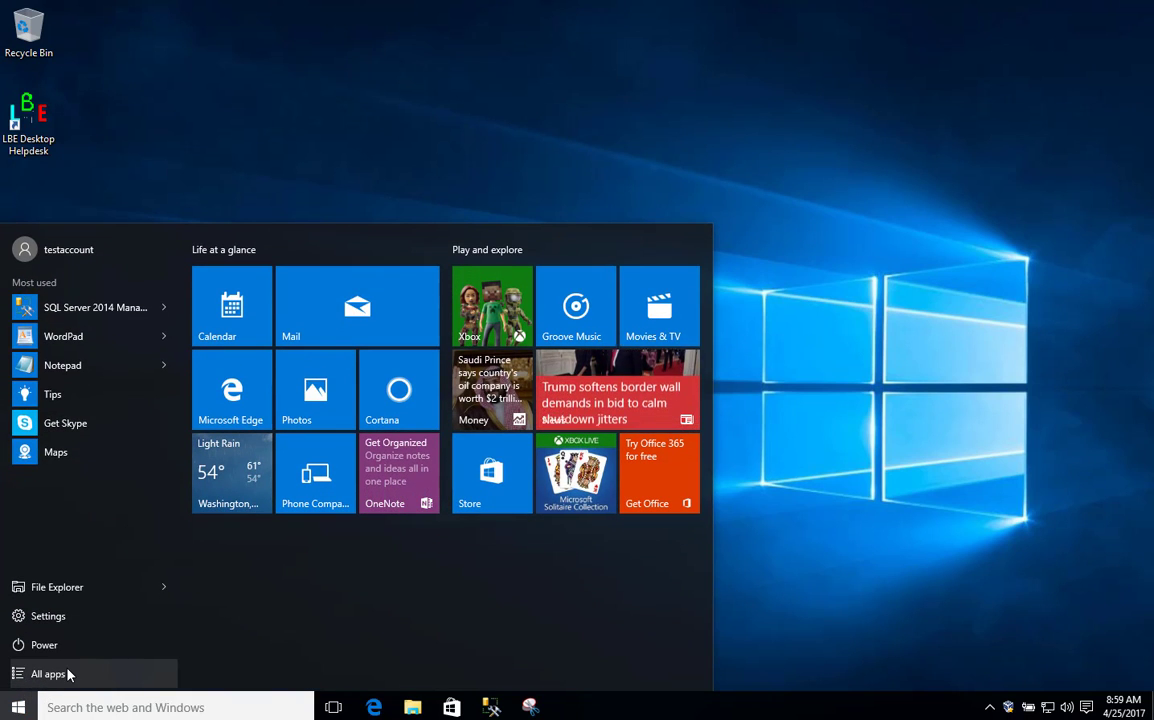
{"action": "left_click", "coordinate": [68, 674]}
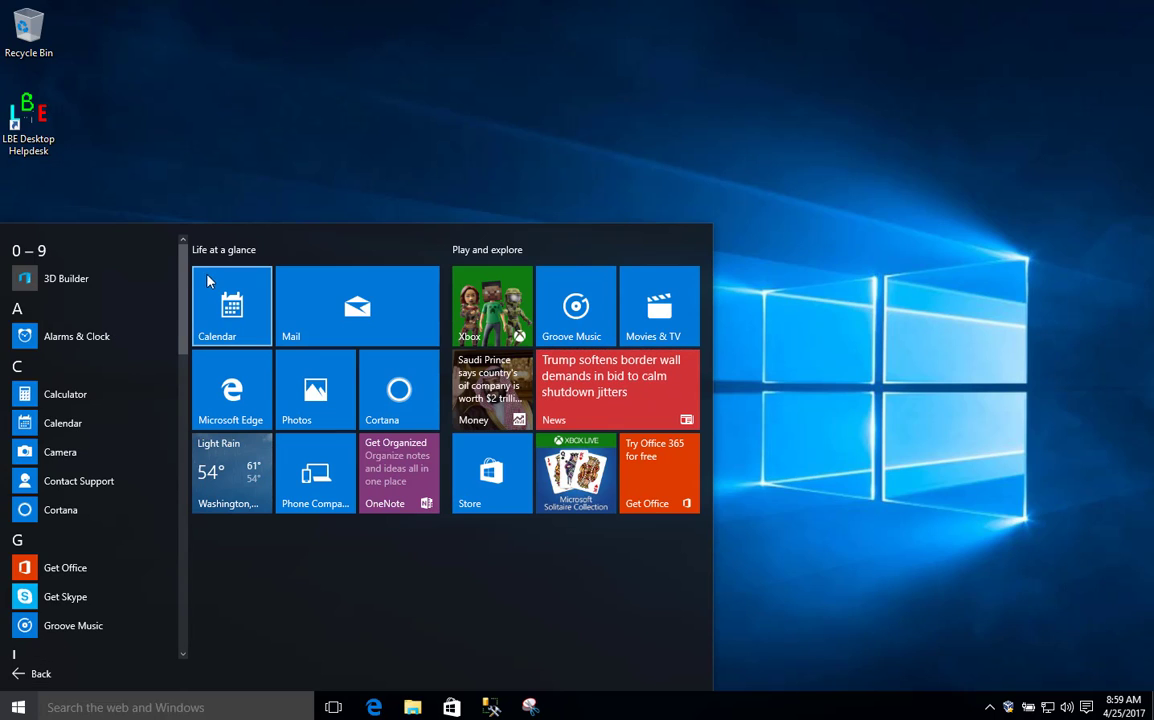
{"action": "scroll", "coordinate": [180, 389], "scroll_direction": "down", "scroll_amount": 1}
{"action": "scroll", "coordinate": [180, 389], "scroll_direction": "down", "scroll_amount": 10}
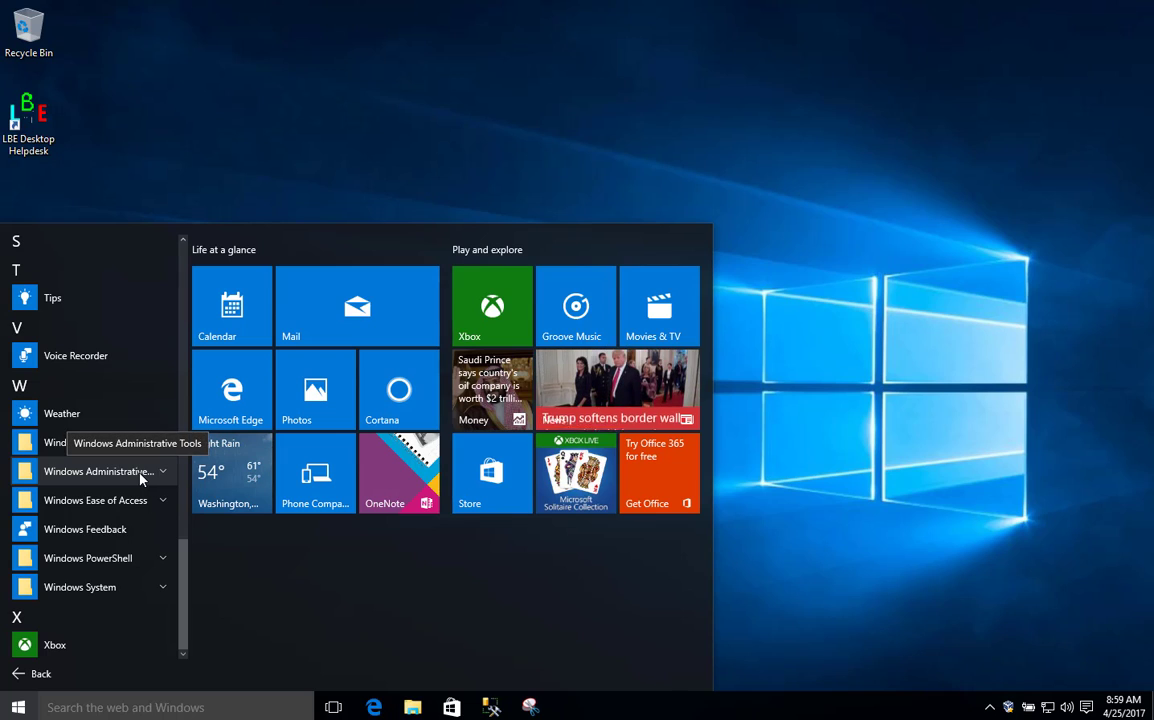
{"action": "left_click", "coordinate": [163, 472]}
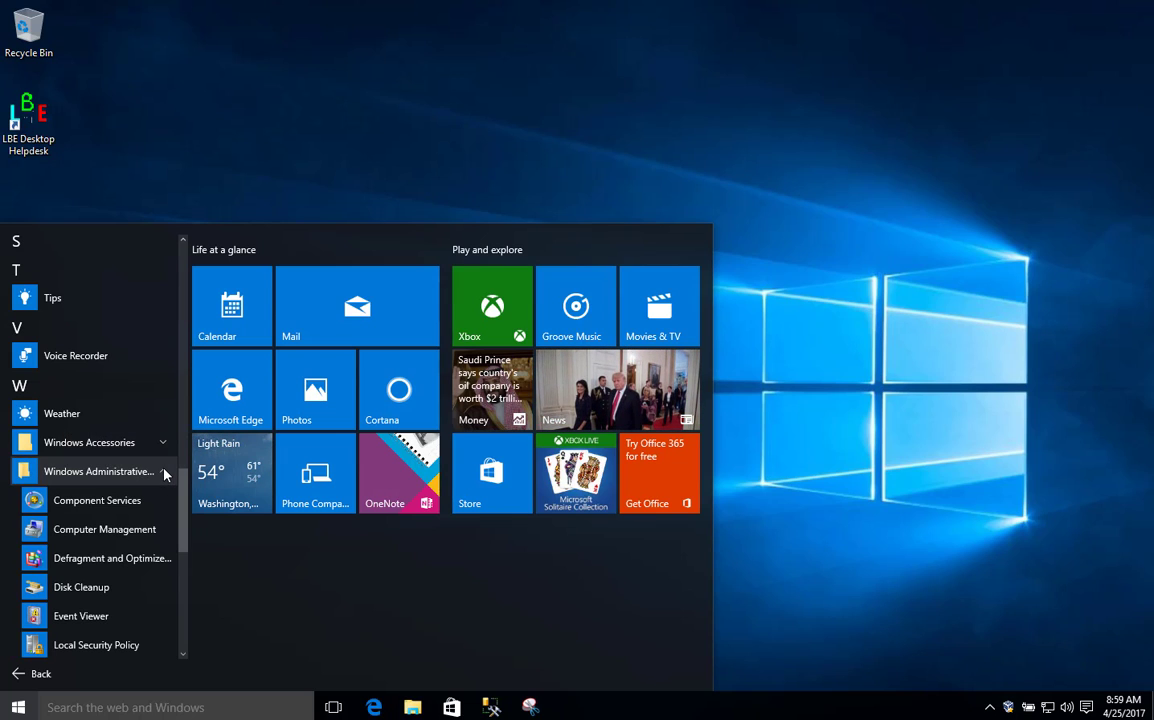
{"action": "scroll", "coordinate": [155, 500], "scroll_direction": "down", "scroll_amount": 1}
{"action": "scroll", "coordinate": [152, 513], "scroll_direction": "down", "scroll_amount": 3}
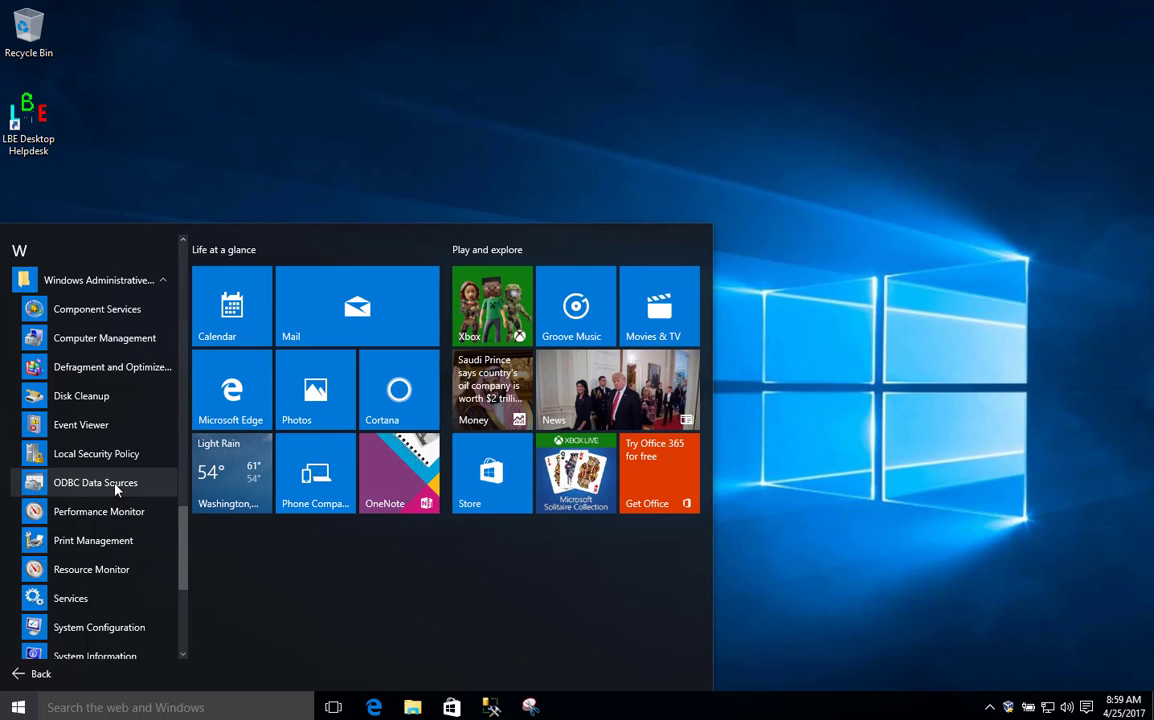
{"action": "left_click", "coordinate": [113, 487]}
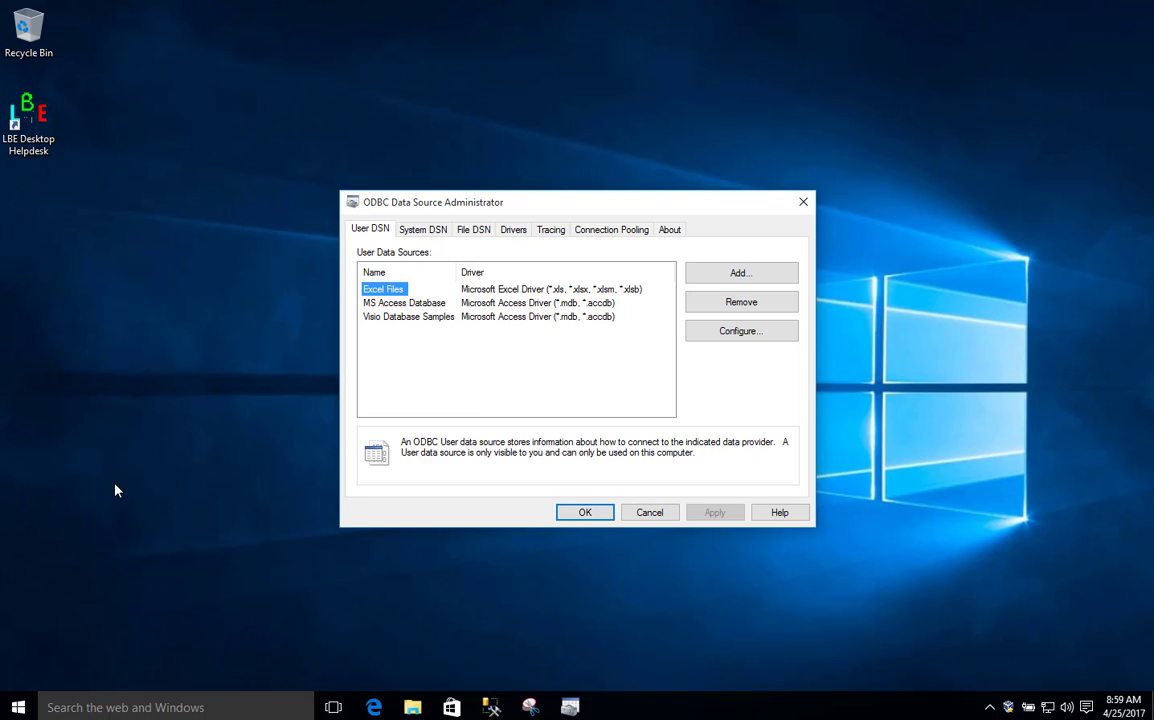
Search Windows for "odb", view the file location of the ODBC Data Sources shortcut, and minimize that folder window
{"action": "left_click", "coordinate": [145, 707]}
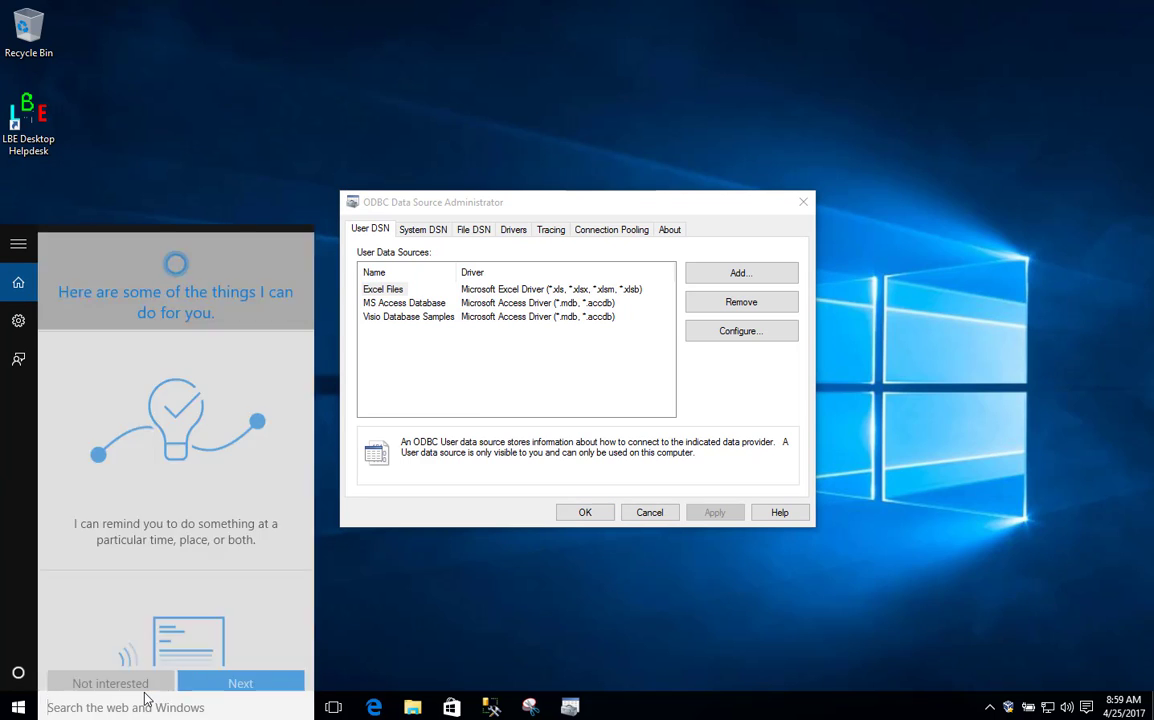
{"action": "type", "text": "od"}
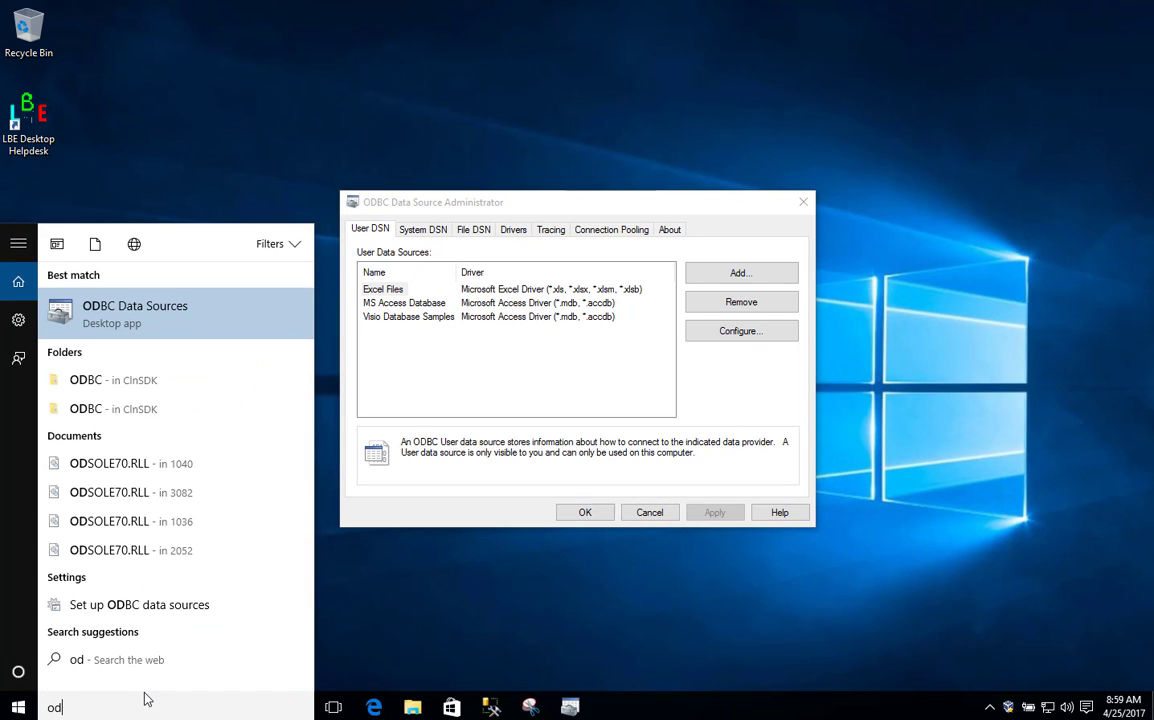
{"action": "type", "text": "b"}
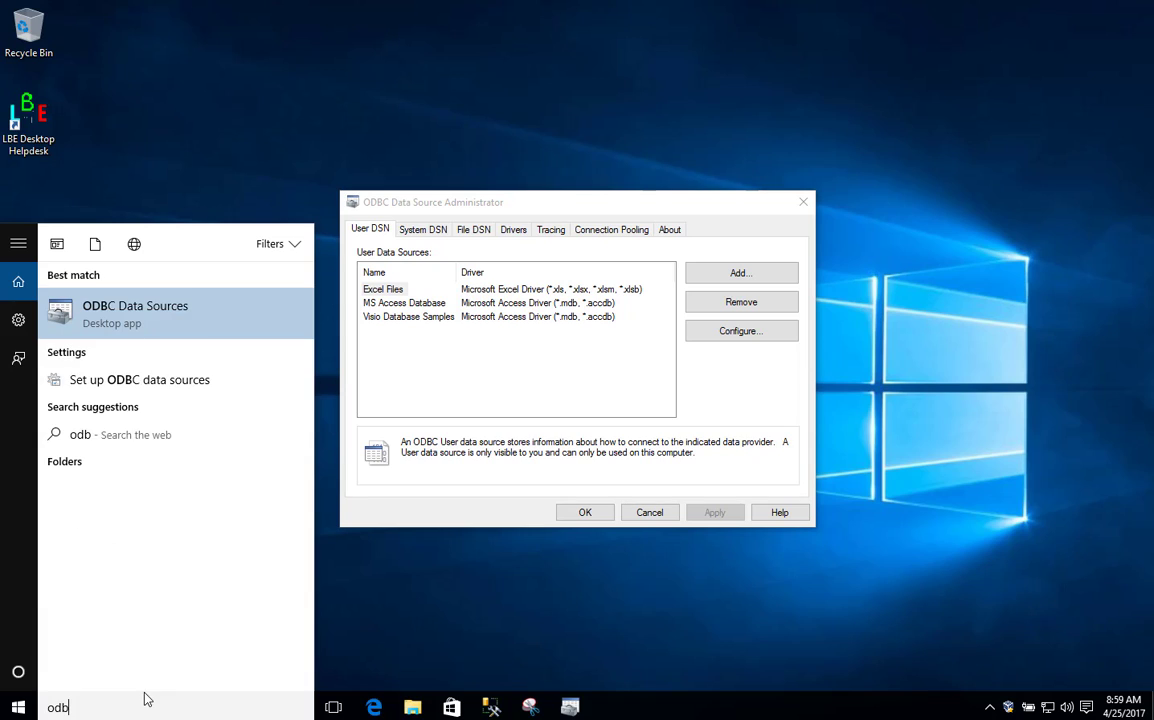
{"action": "right_click", "coordinate": [141, 324]}
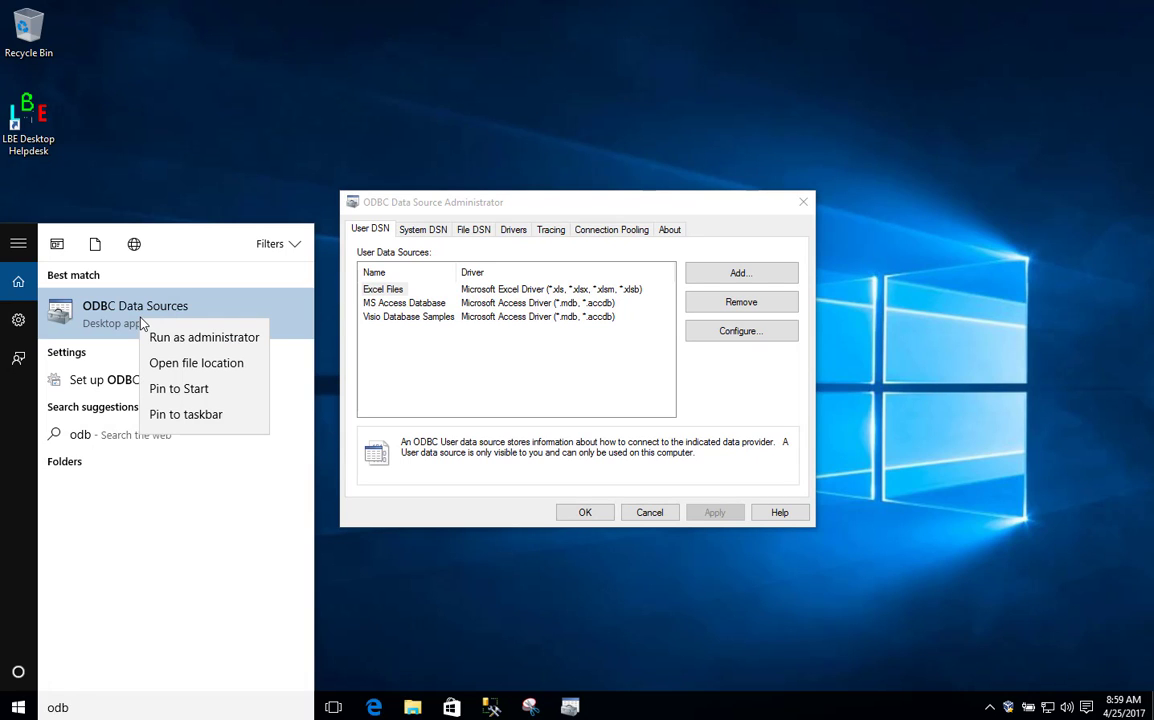
{"action": "left_click", "coordinate": [207, 372]}
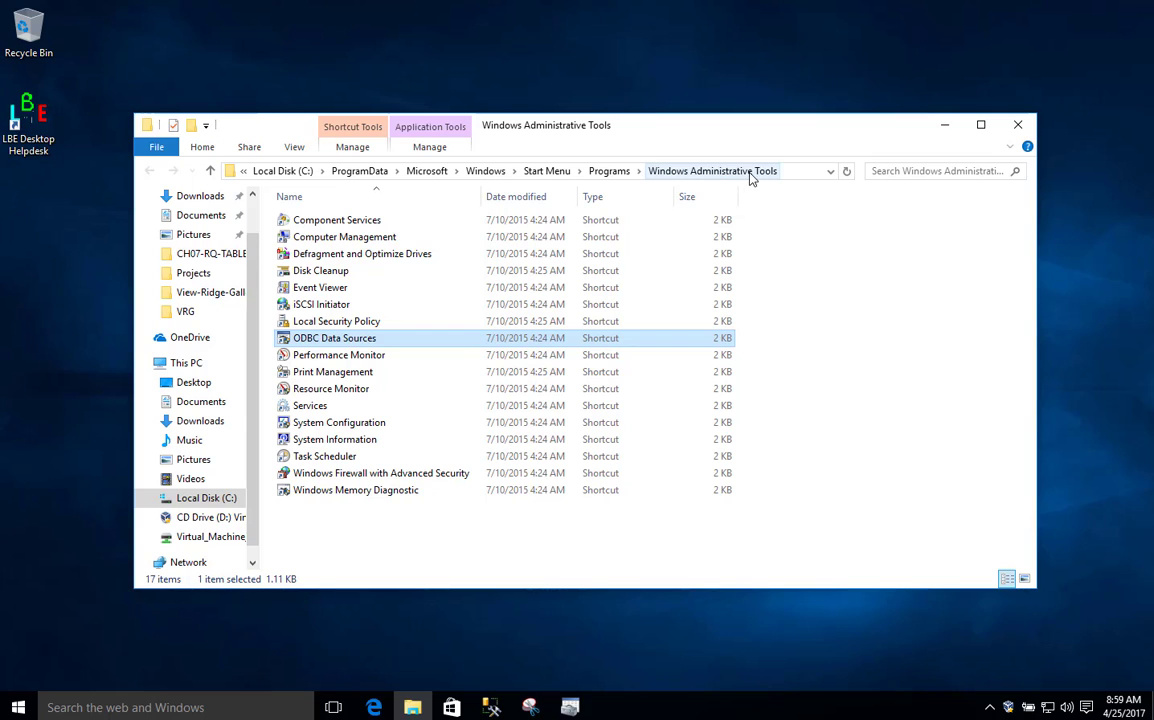
{"action": "mouse_move", "coordinate": [340, 345]}
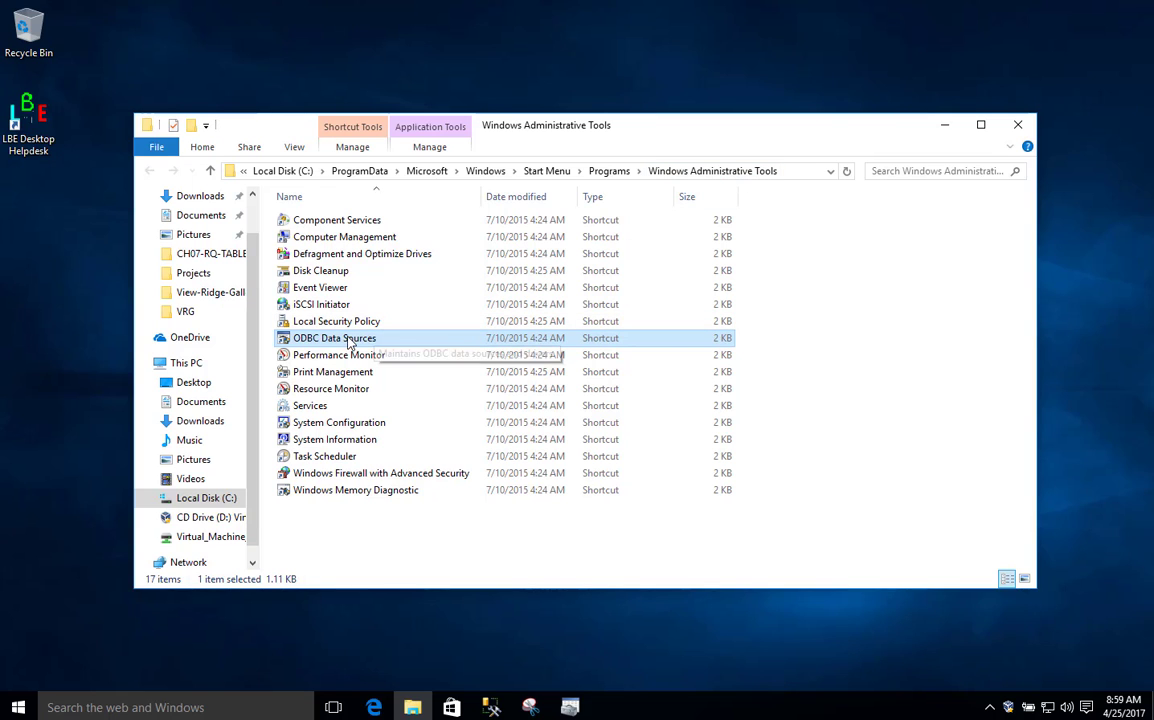
{"action": "double_click", "coordinate": [335, 340]}
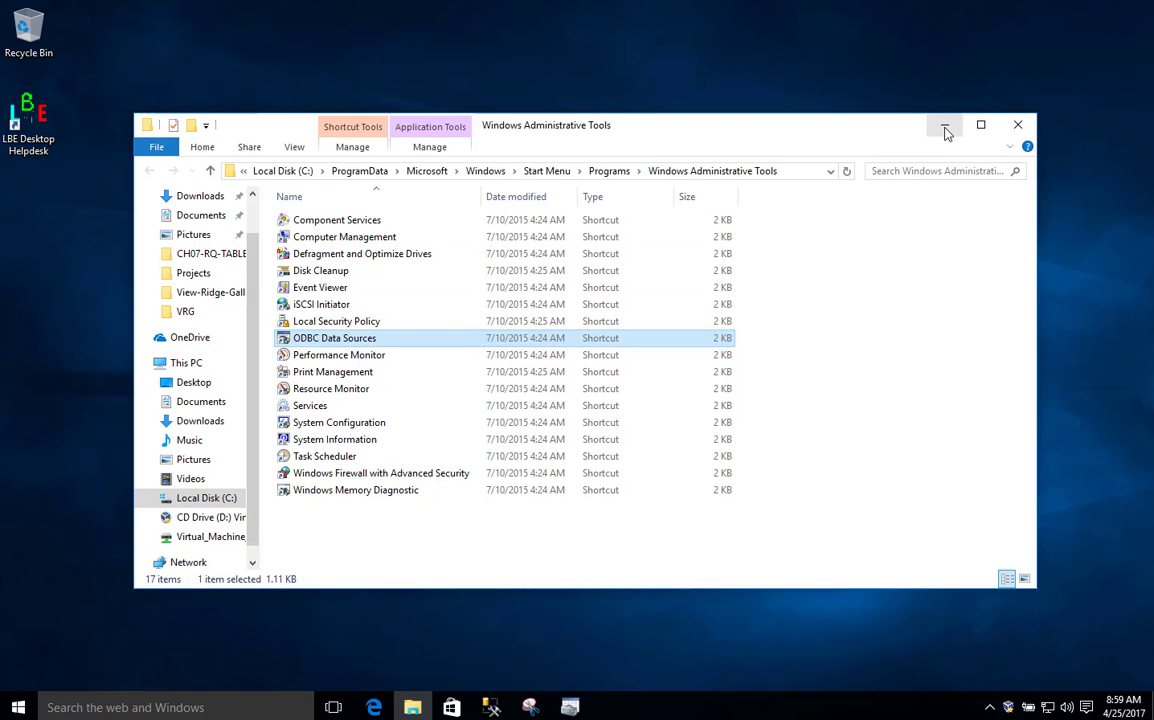
{"action": "left_click", "coordinate": [944, 125]}
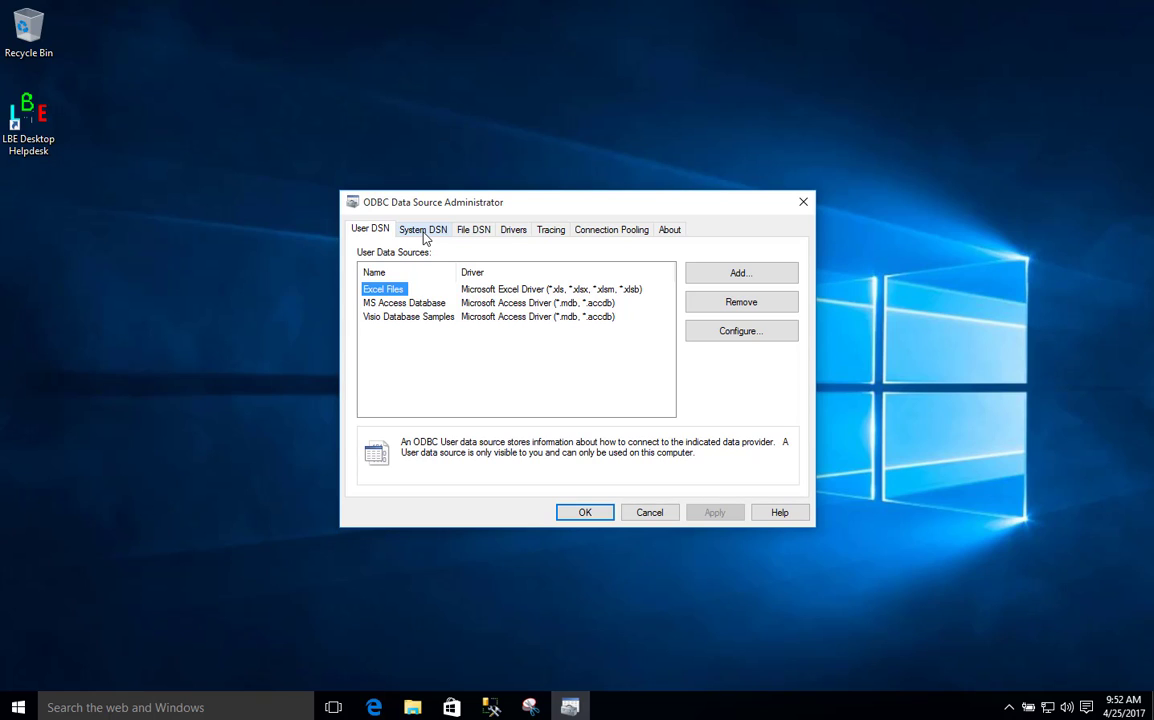
Start adding a system data source (System DSN) that uses the SQL Server driver
{"action": "left_click", "coordinate": [423, 230]}
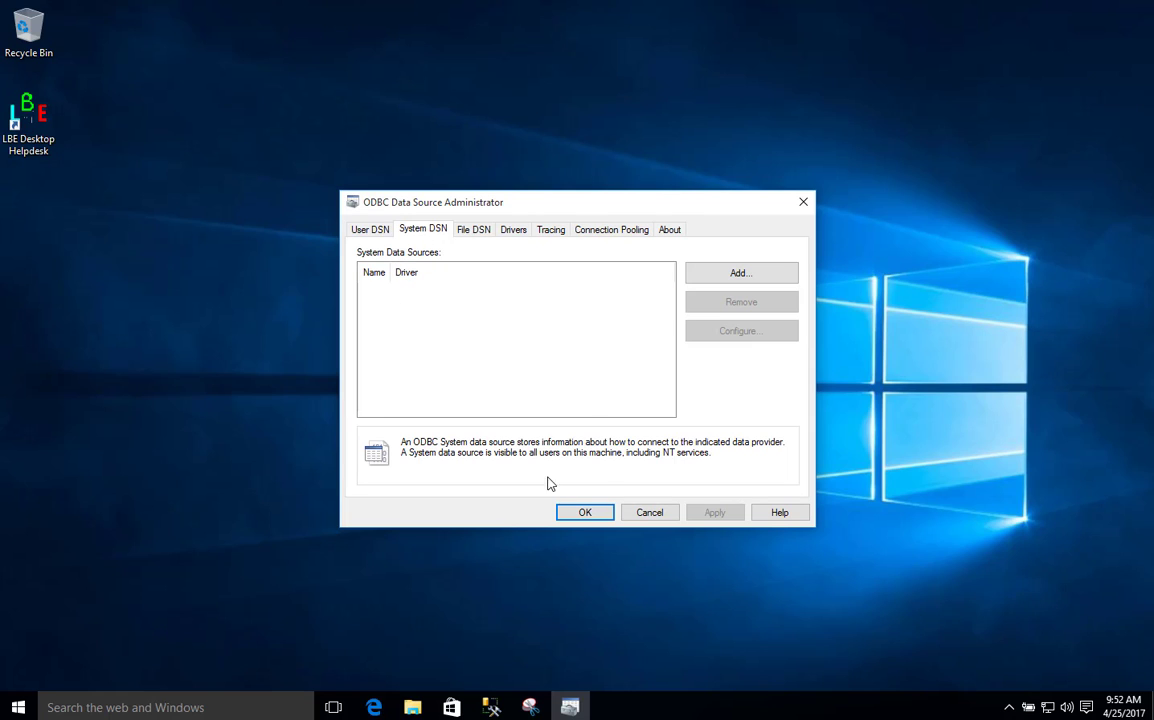
{"action": "left_click", "coordinate": [737, 276]}
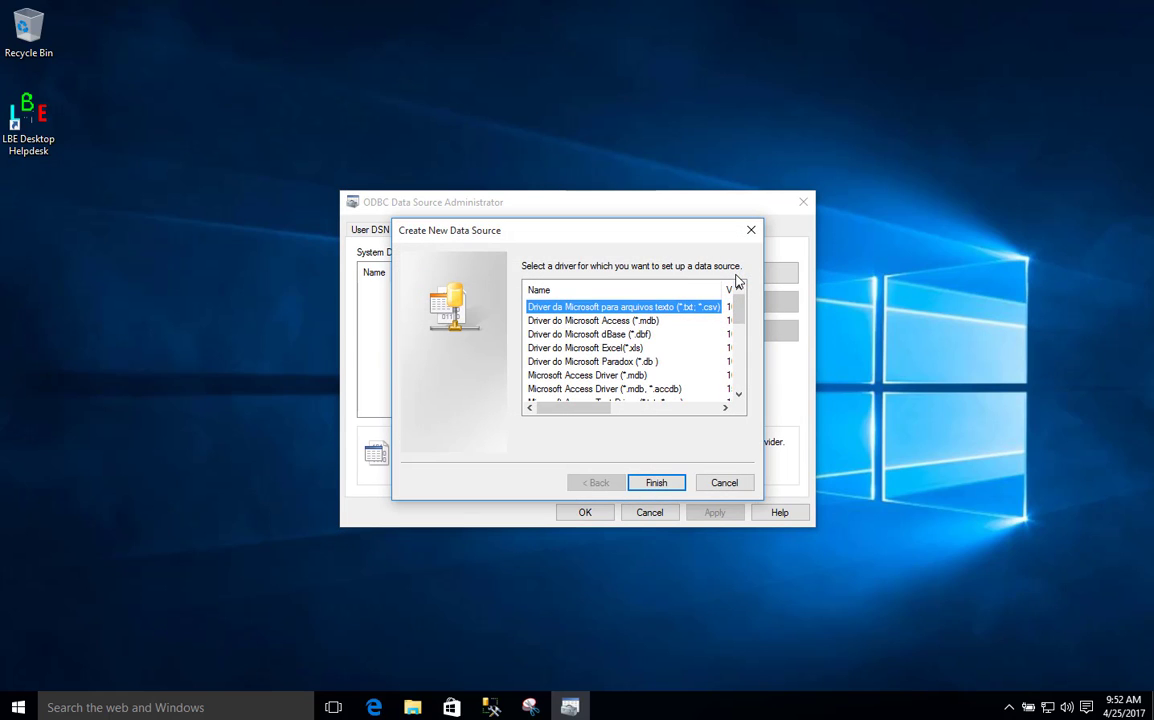
{"action": "left_click_drag", "start_coordinate": [737, 312], "coordinate": [738, 385]}
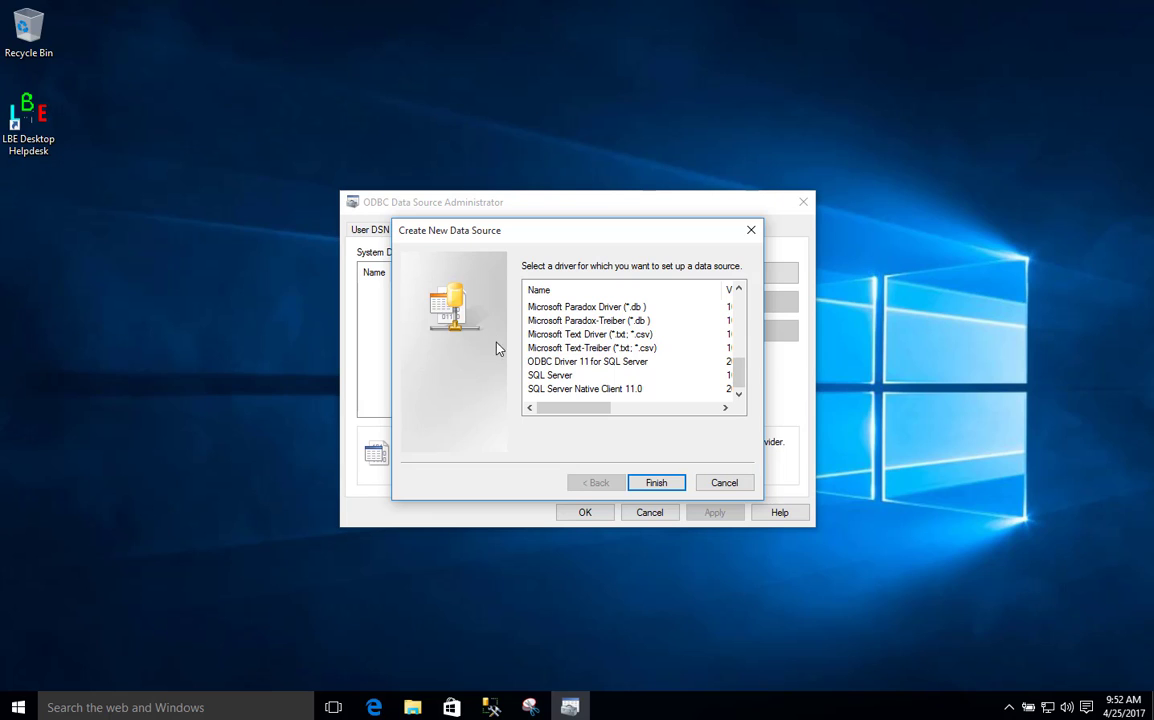
{"action": "left_click", "coordinate": [548, 375]}
{"action": "left_click", "coordinate": [656, 482]}
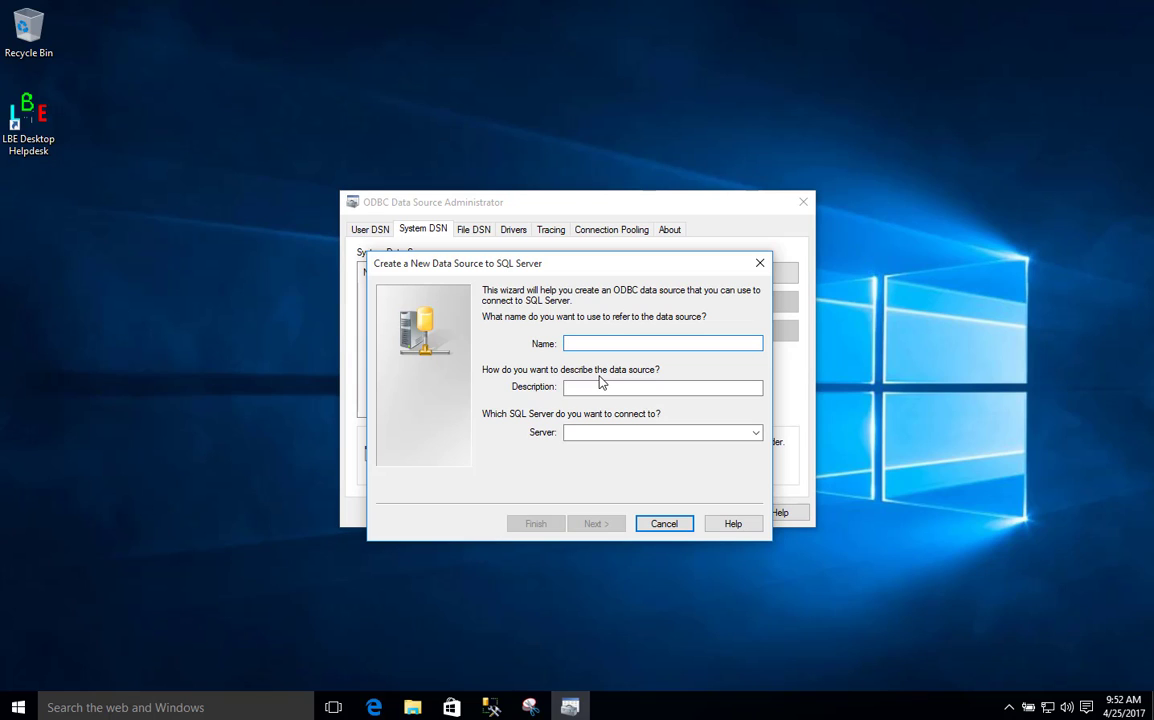
Name the data source VRG and describe it as "VRG Server on SQL Server 2014"
{"action": "type", "text": "VRG"}
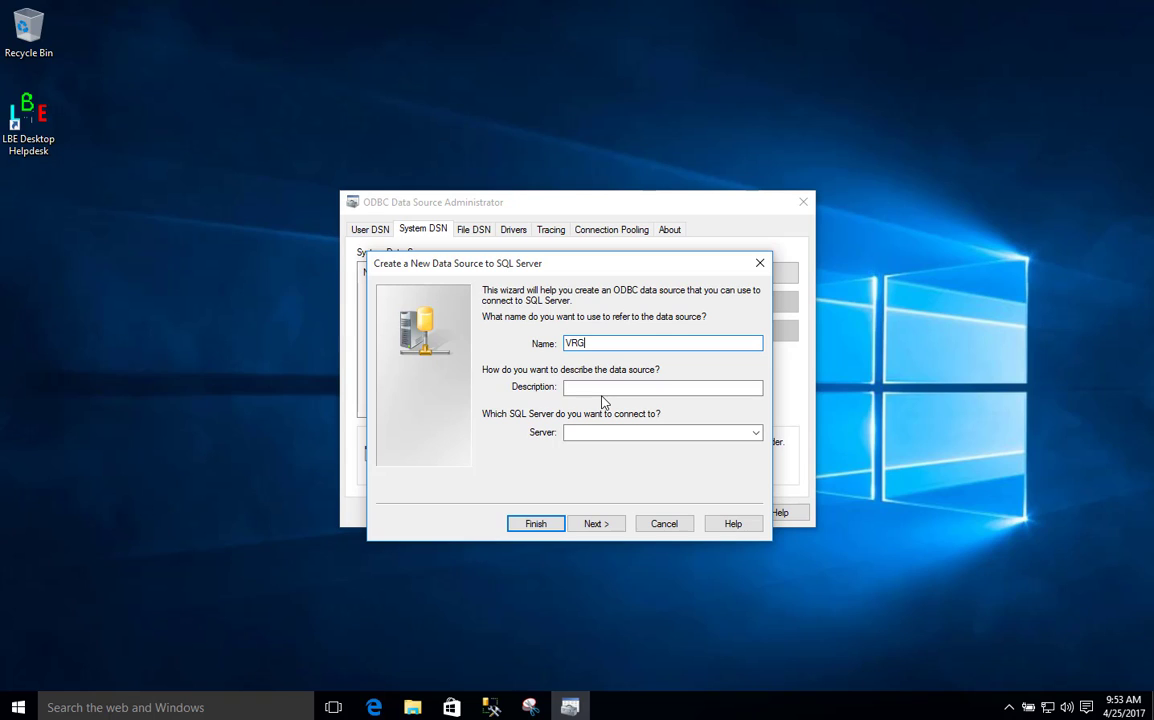
{"action": "type", "text": "VRG"}
{"action": "key", "text": "BackSpace"}
{"action": "key", "text": "BackSpace"}
{"action": "key", "text": "BackSpace"}
{"action": "key", "text": "BackSpace"}
{"action": "key", "text": "Tab"}
{"action": "type", "text": "VR"}
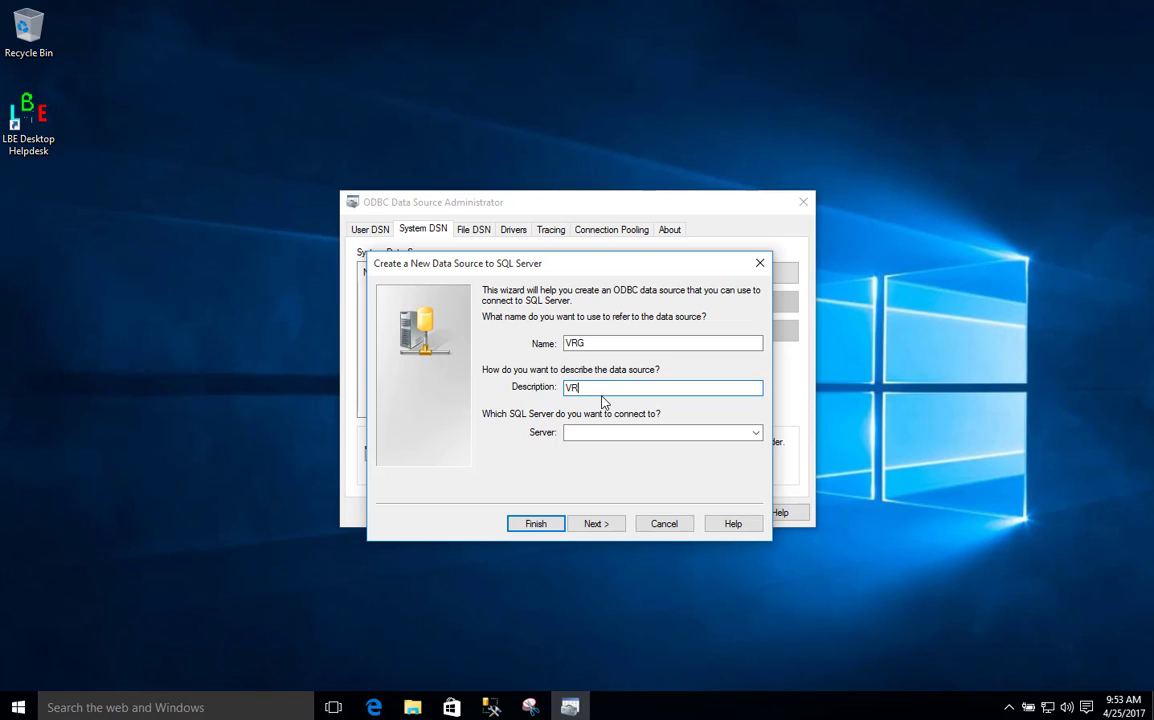
{"action": "type", "text": "G Server on SQL Server 2014"}
Look up the server name in SQL Server Management Studio's connection dialog and set the data source's server to DESKTOP-EBNTQH2\SQLEXPRESS
{"action": "left_click", "coordinate": [662, 432]}
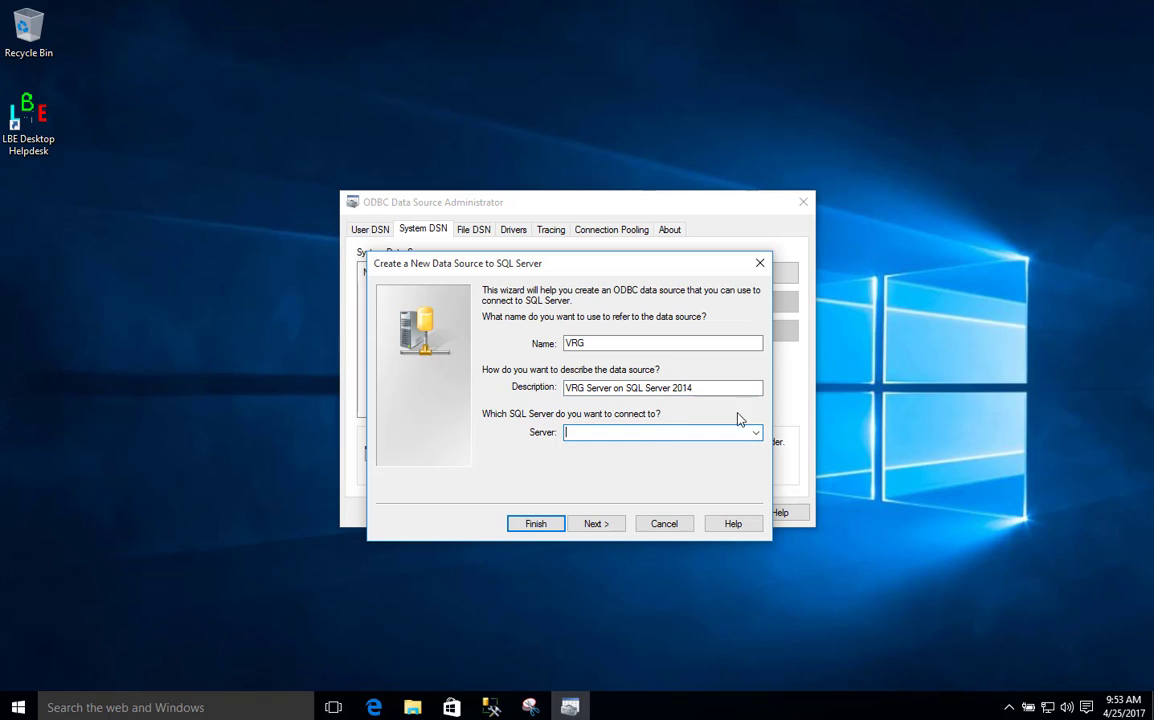
{"action": "left_click", "coordinate": [757, 433]}
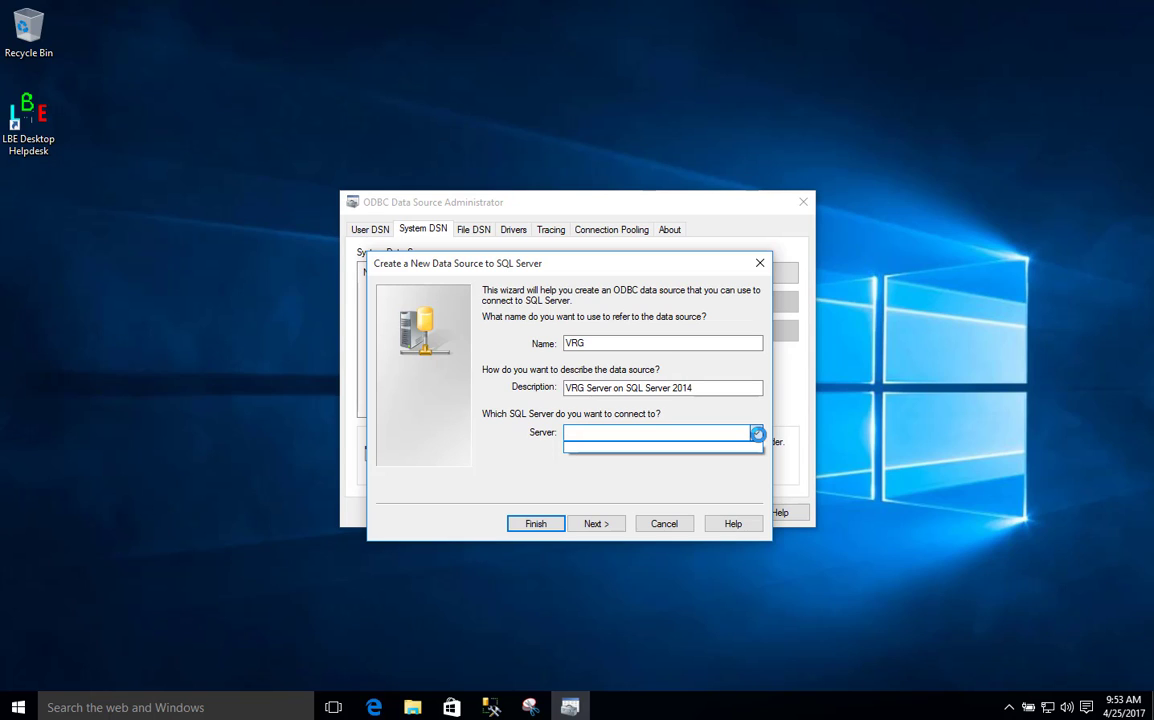
{"action": "left_click", "coordinate": [491, 707]}
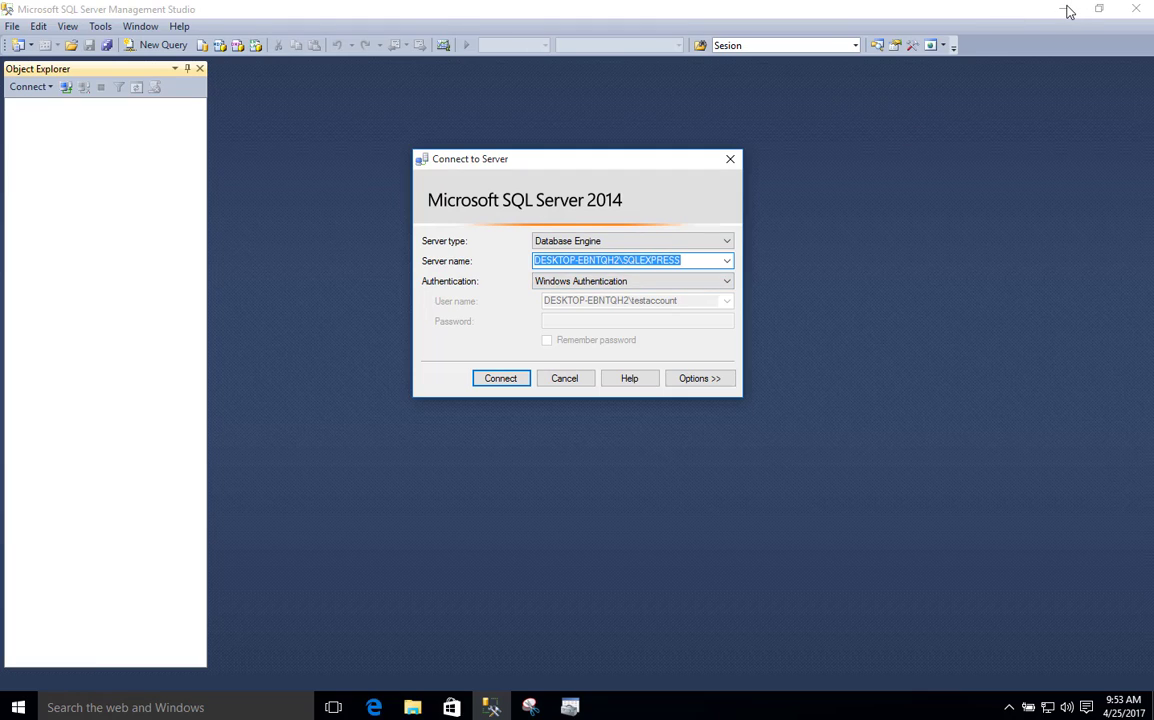
{"action": "left_click", "coordinate": [566, 379]}
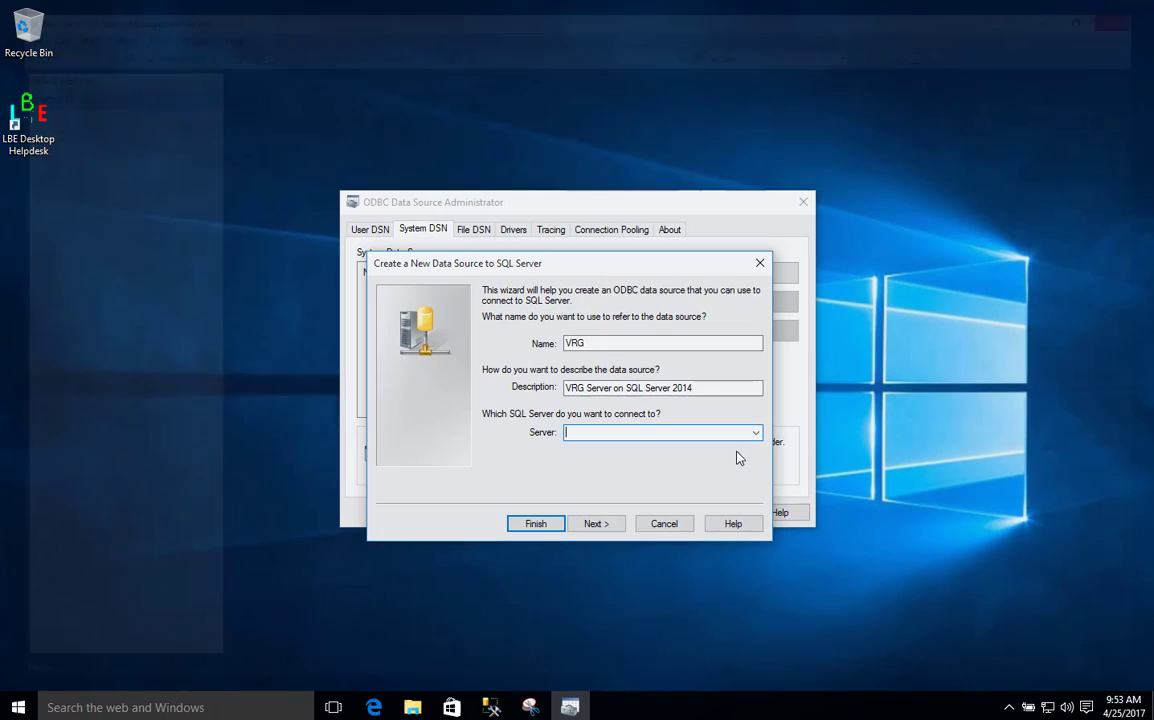
{"action": "type", "text": "DESKTOP-EBNTQH2\\SQLEXPRESS"}
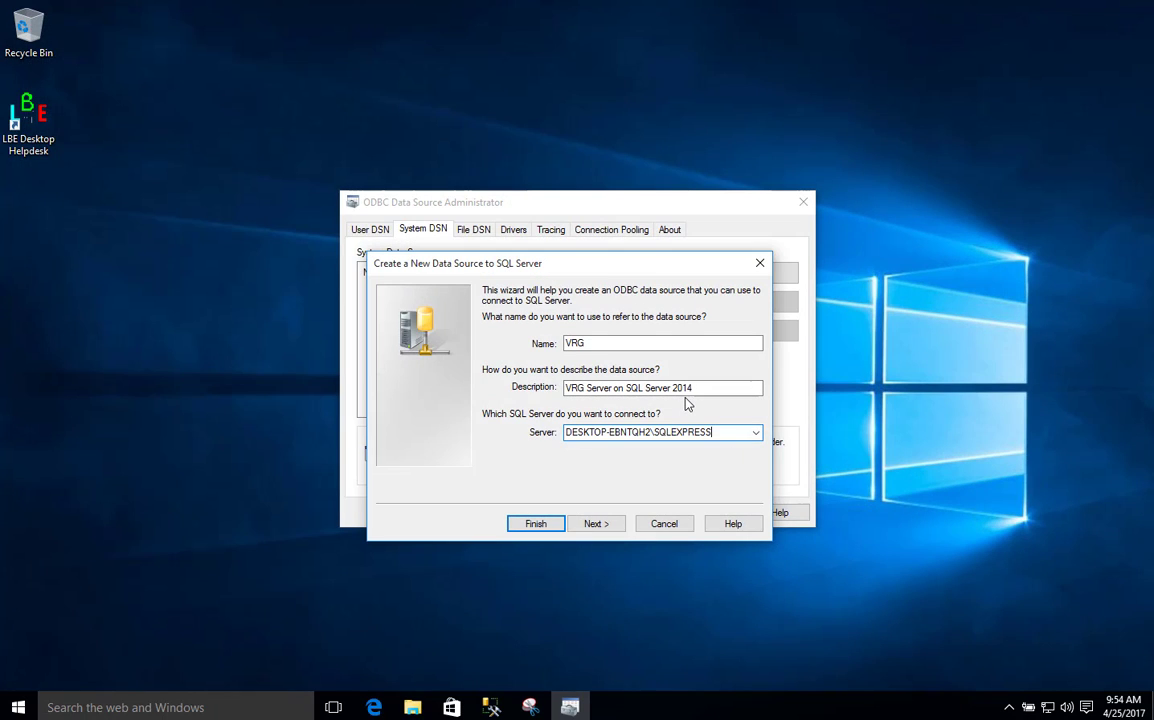
{"action": "left_click", "coordinate": [605, 527]}
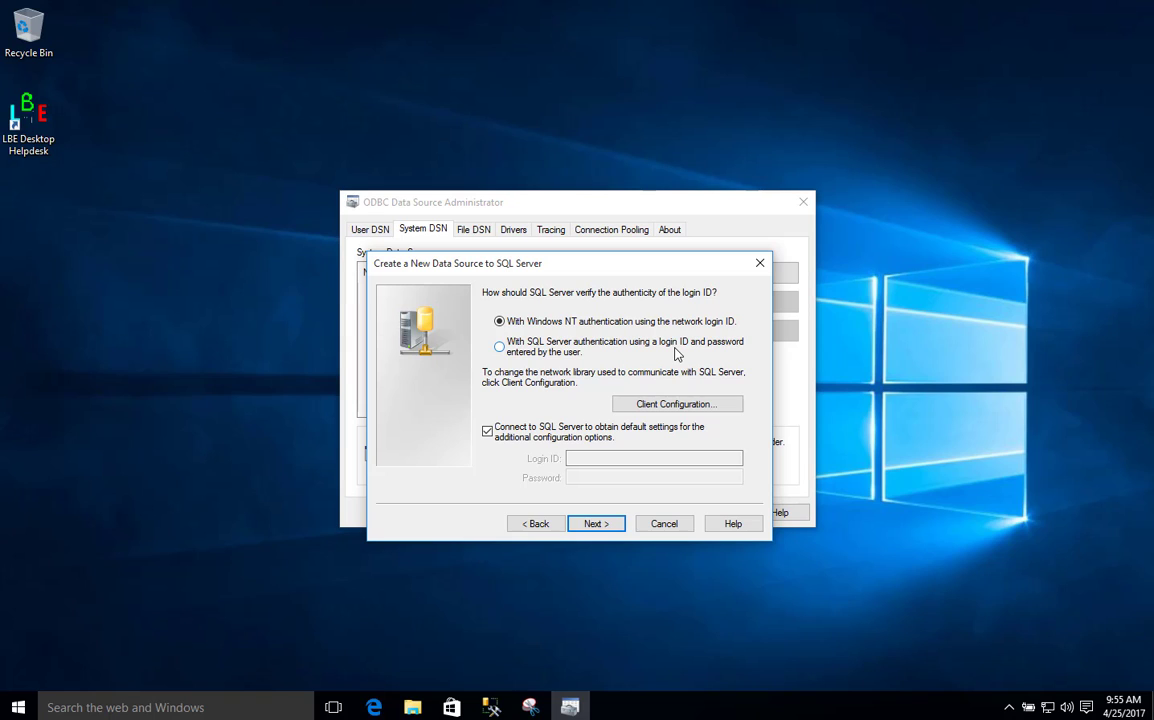
Accept Windows NT authentication with the network login ID and change the data source's default database to VRG
{"action": "left_click", "coordinate": [592, 526]}
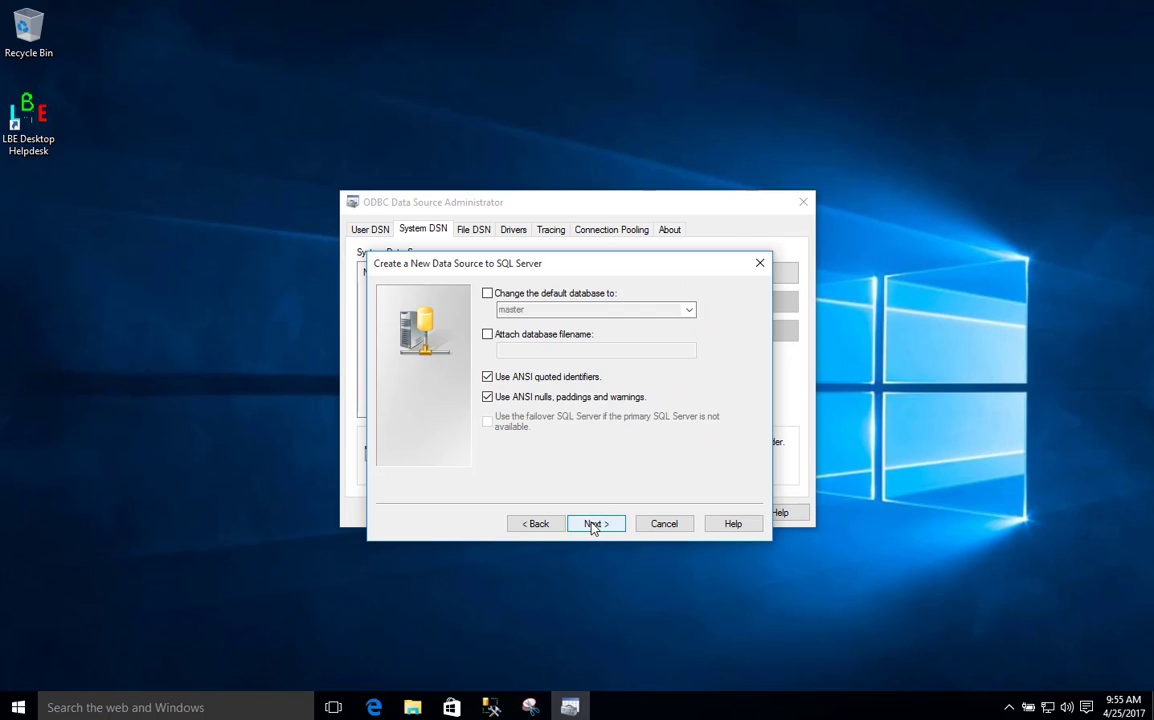
{"action": "left_click", "coordinate": [488, 294]}
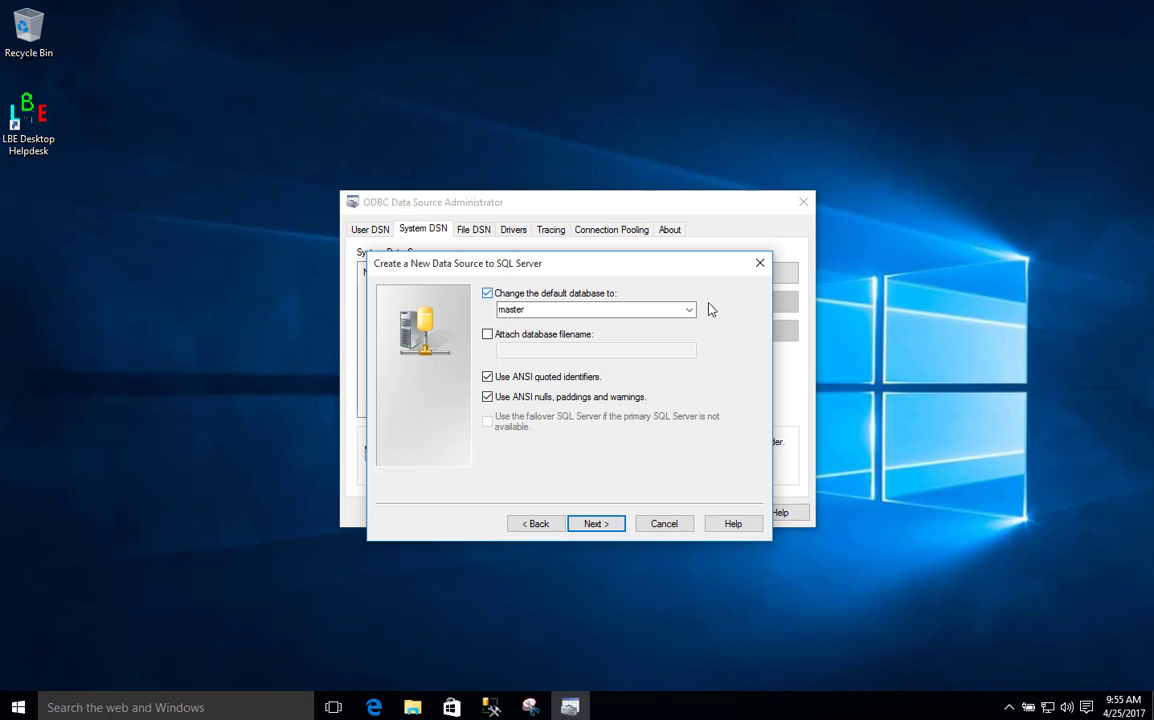
{"action": "left_click", "coordinate": [688, 311]}
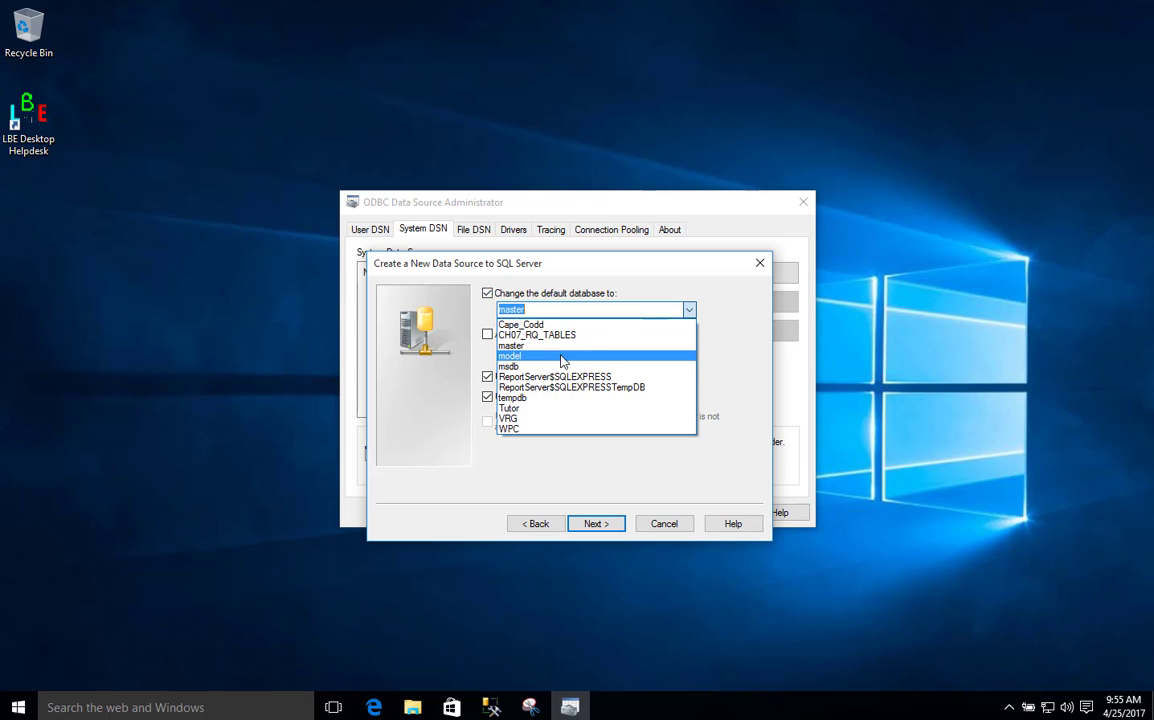
{"action": "left_click", "coordinate": [510, 418]}
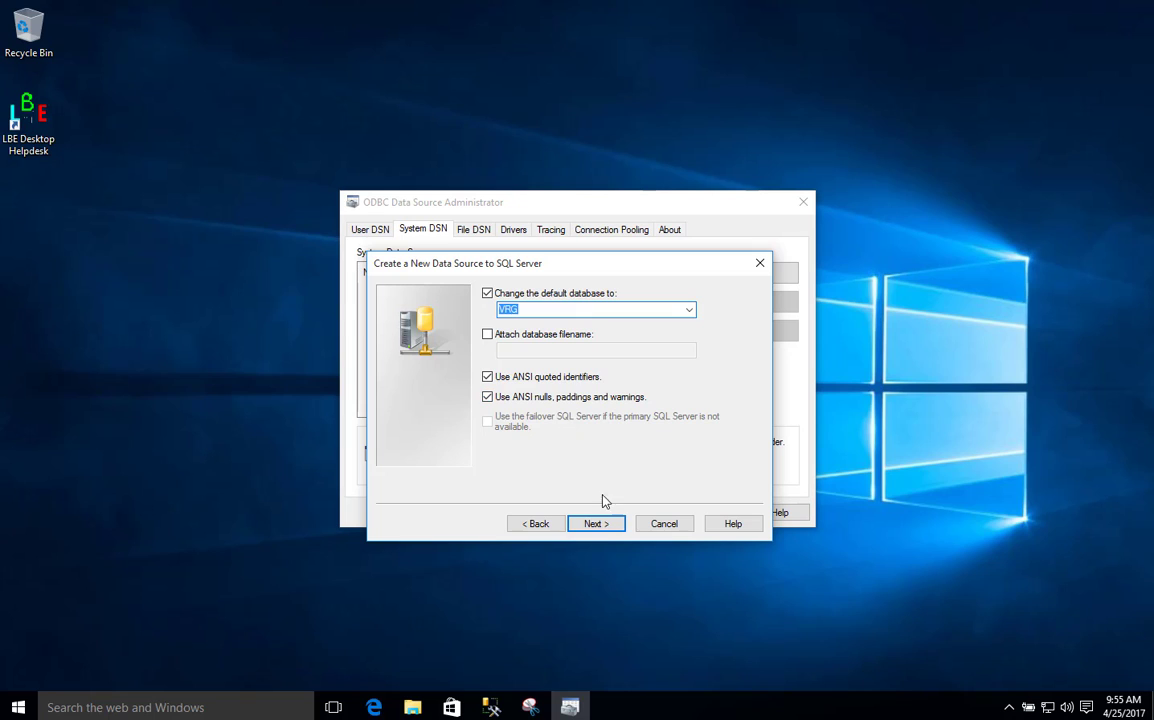
{"action": "left_click", "coordinate": [600, 530]}
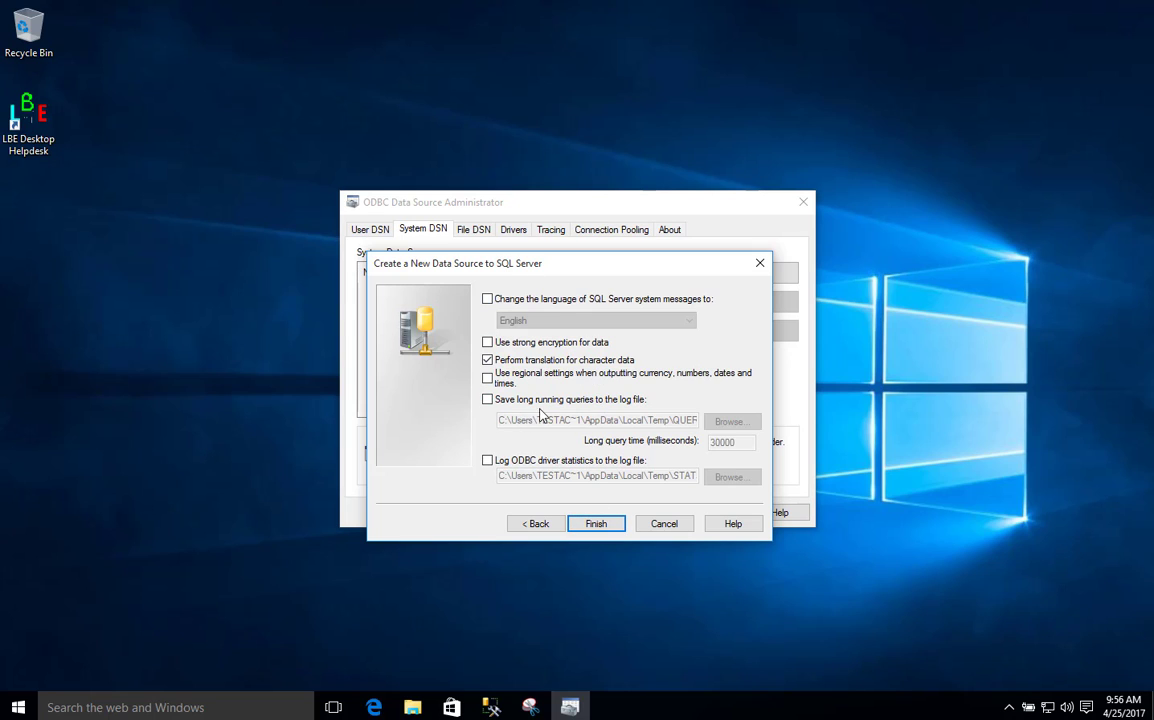
Finish the wizard with its remaining default settings, test the VRG data source, and save it, closing the ODBC administrator
{"action": "left_click", "coordinate": [597, 524]}
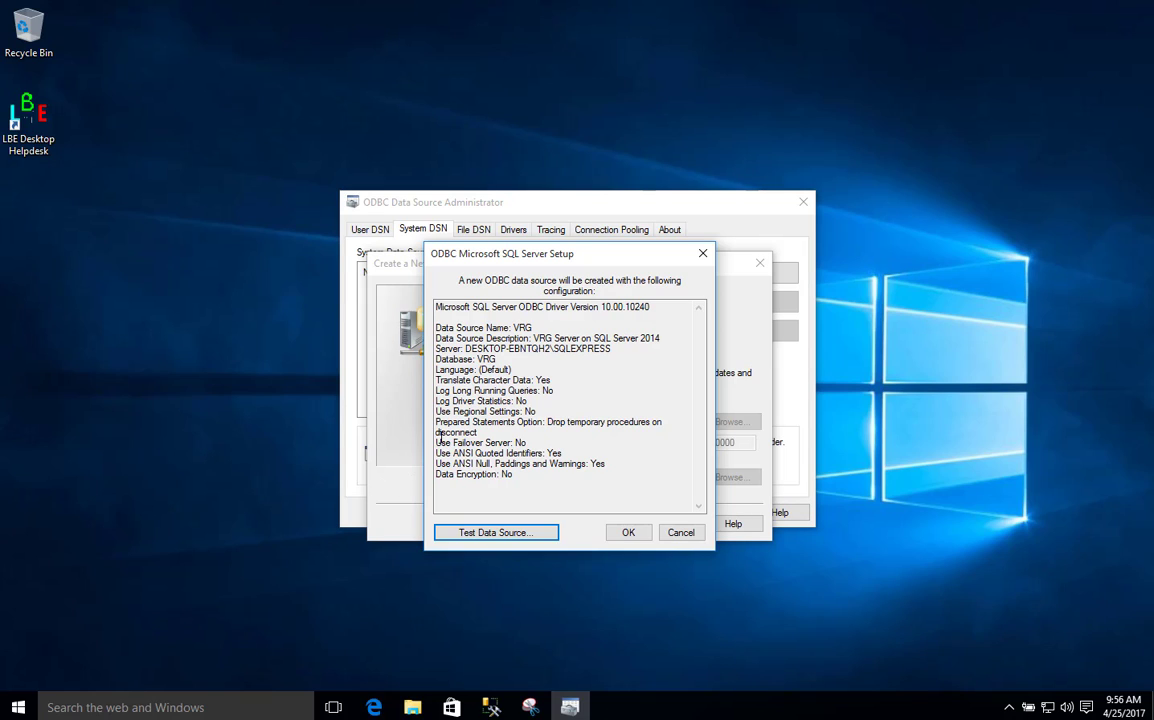
{"action": "left_click", "coordinate": [507, 533]}
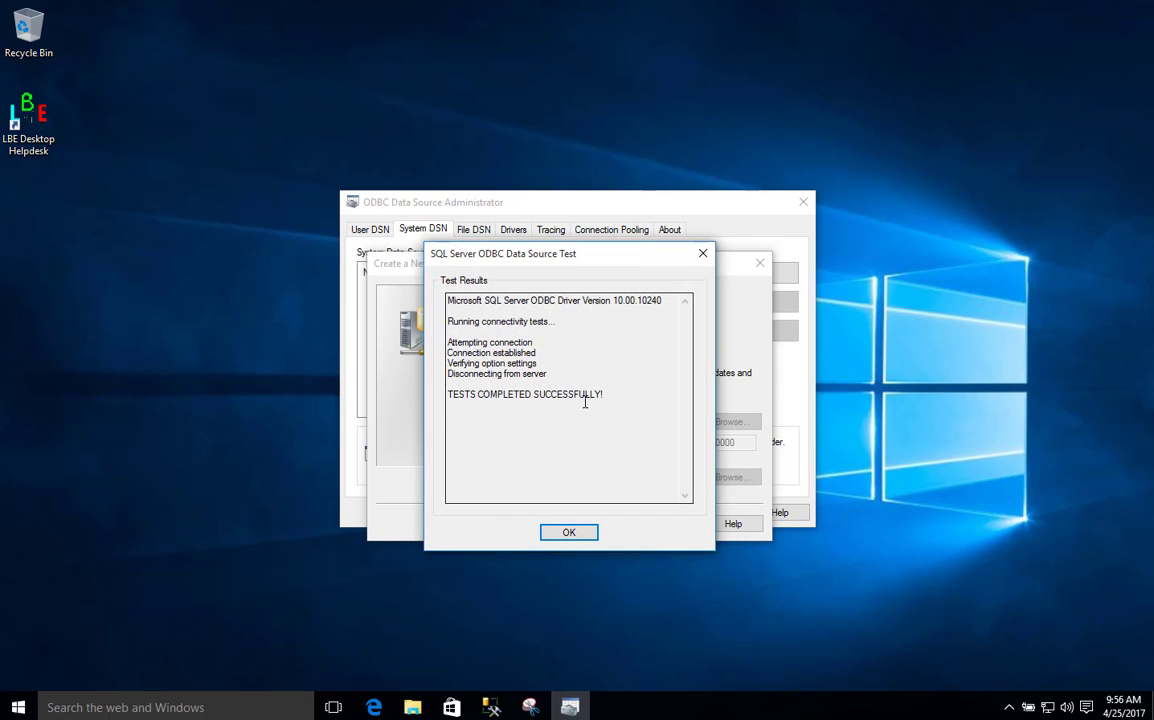
{"action": "left_click", "coordinate": [569, 533]}
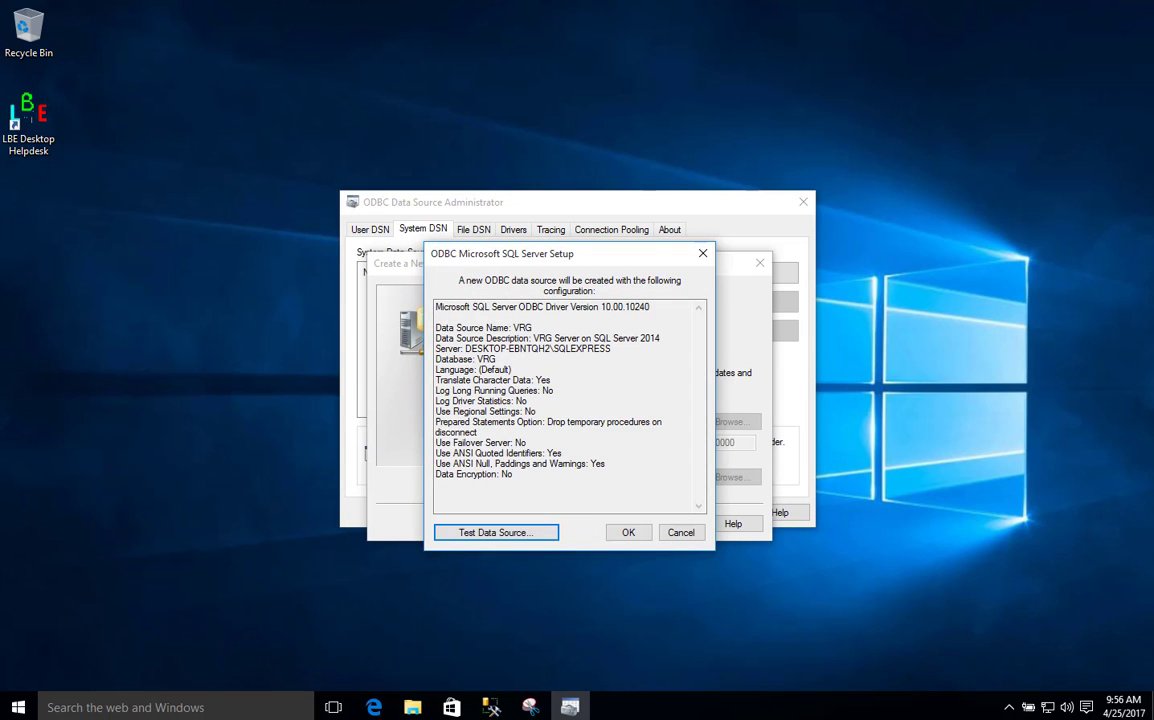
{"action": "left_click", "coordinate": [626, 533]}
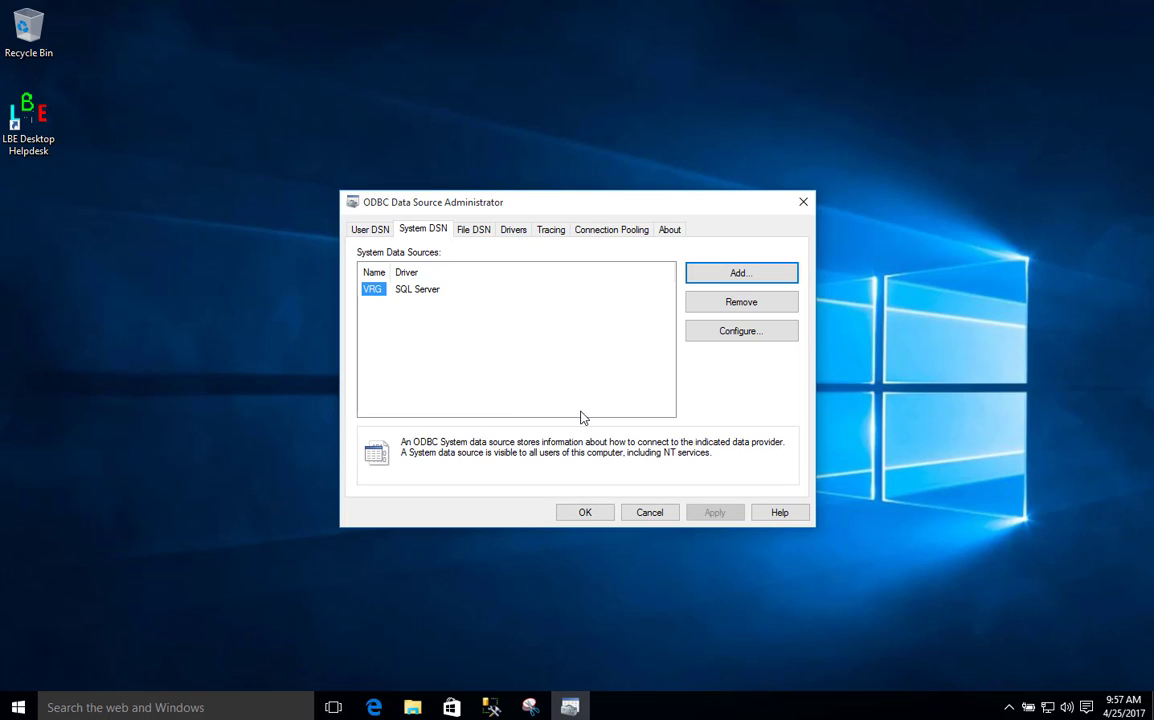
{"action": "left_click", "coordinate": [588, 512]}
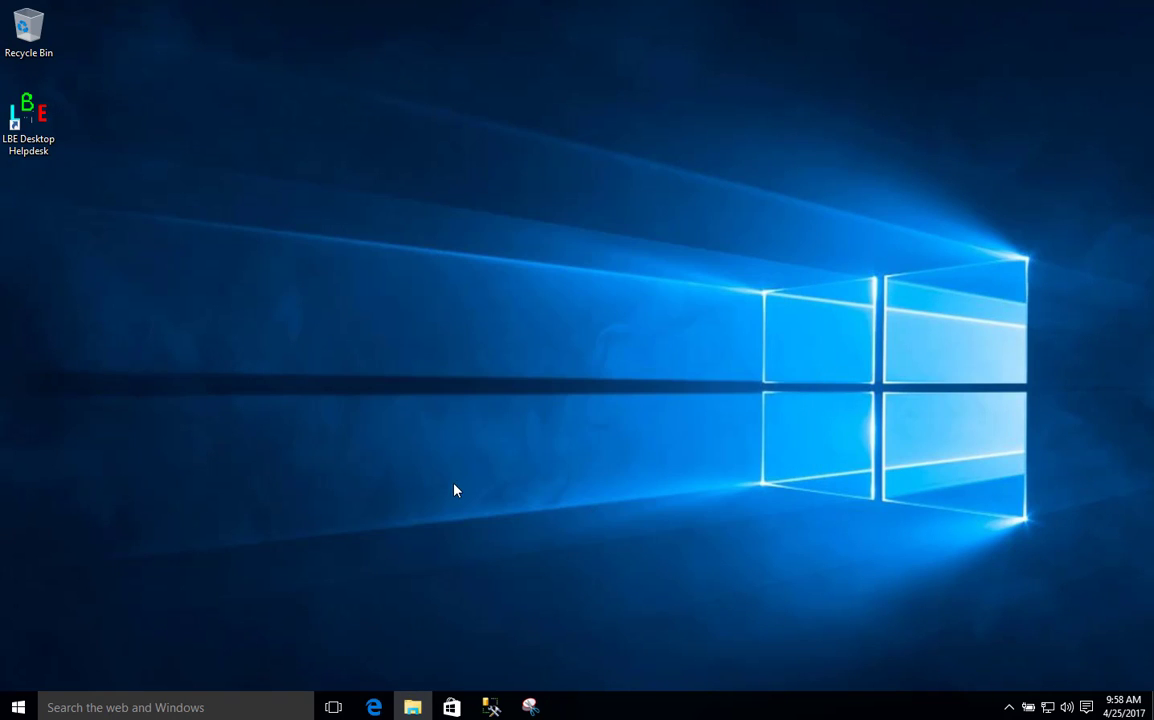